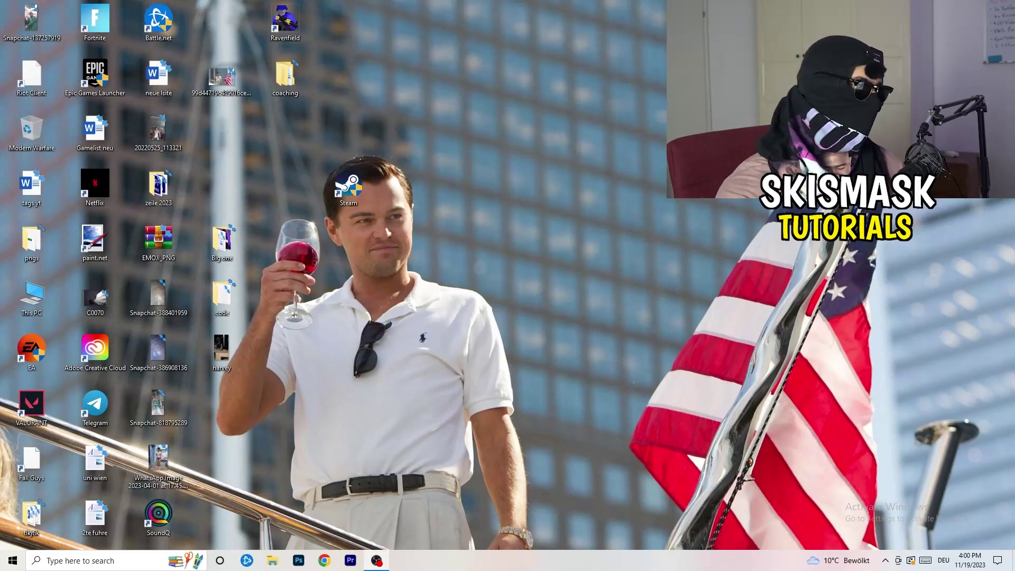
Open Windows Settings from the Start menu
key(super)
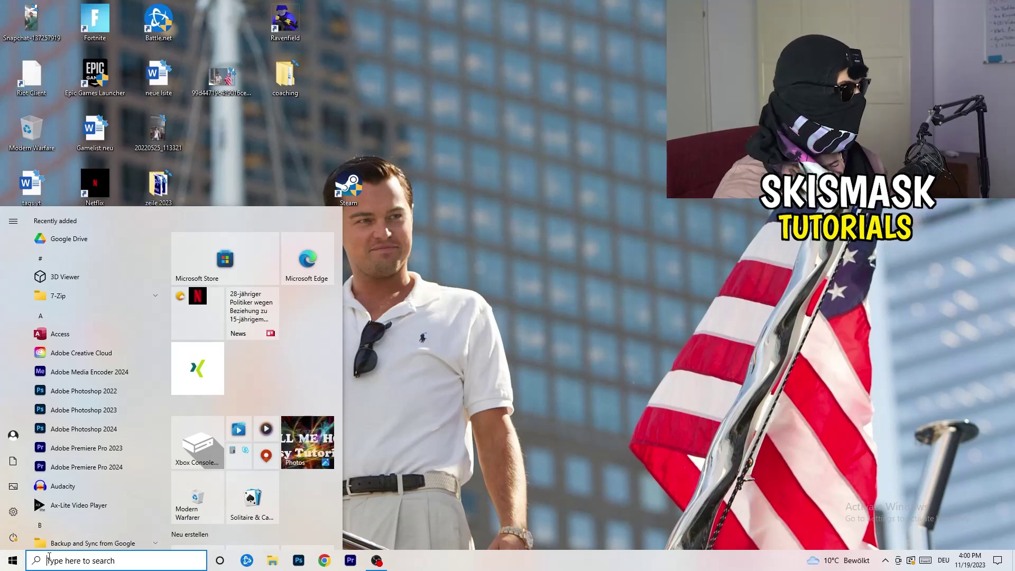
click(13, 511)
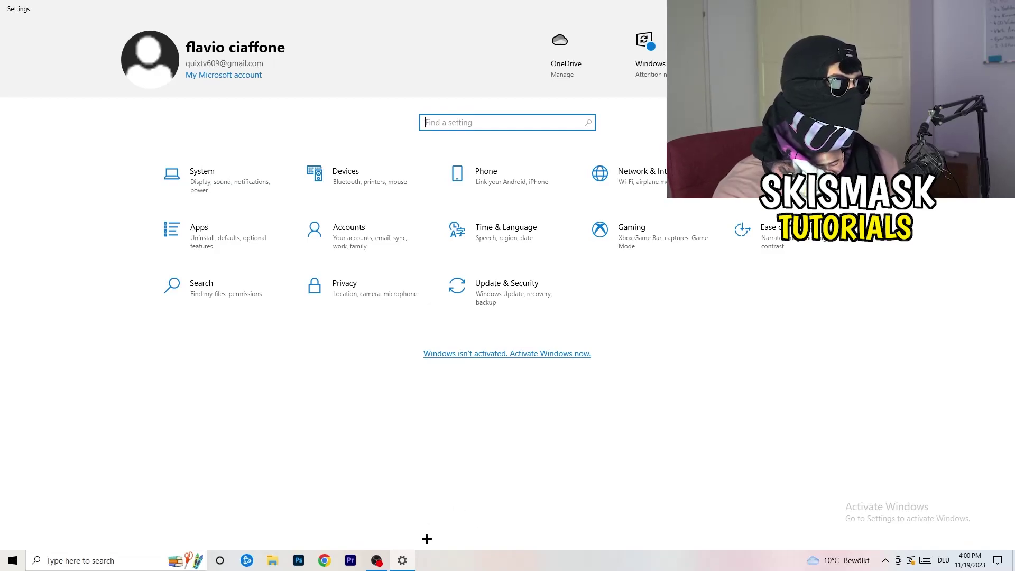
Go to the Gaming settings, where Xbox Game Bar is switched off
click(596, 252)
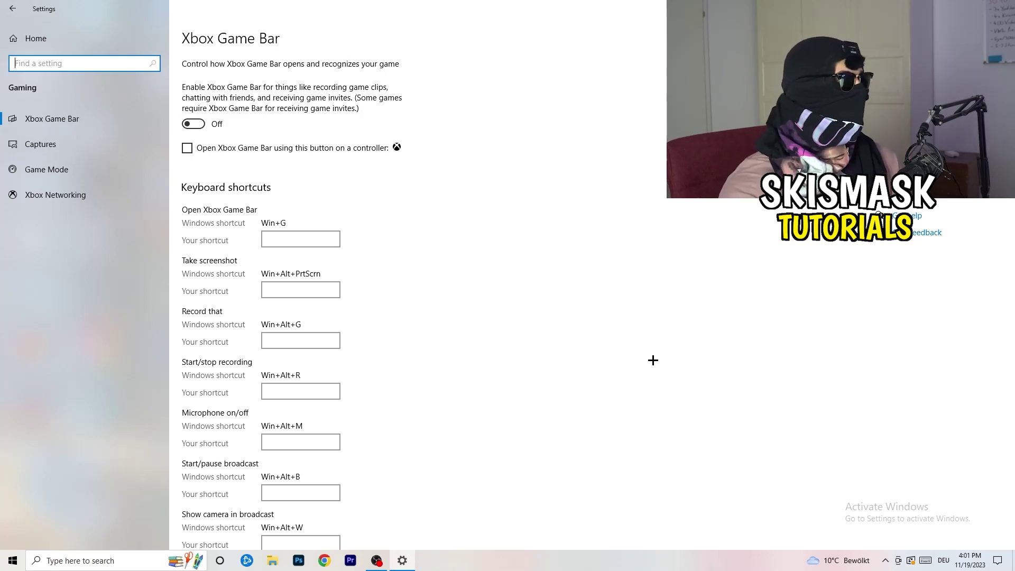
Show the Captures page and review the maximum recording length options
click(84, 146)
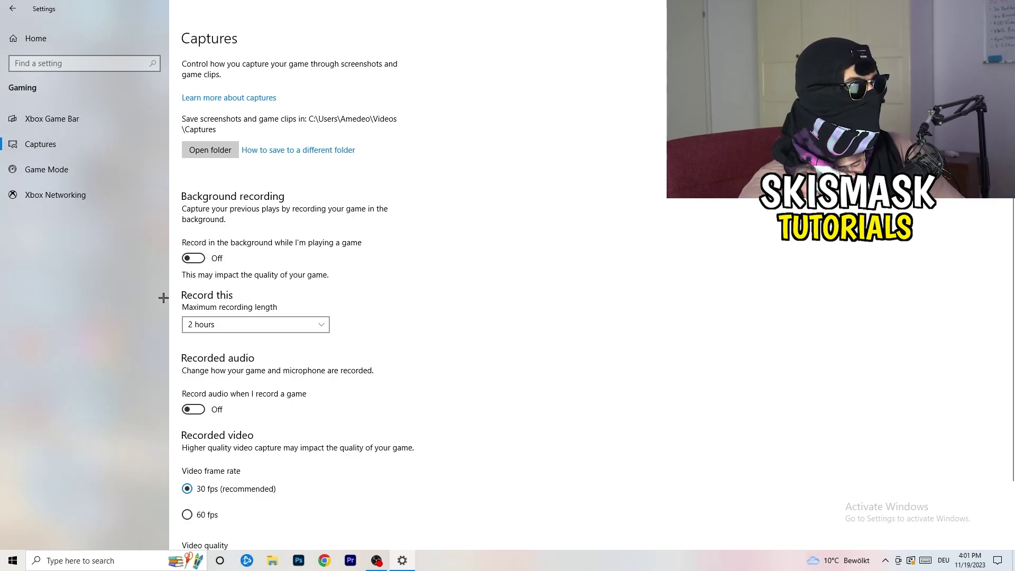
click(244, 325)
Keep recording length at 2 hours, confirm Game Mode is on, and close Settings
click(414, 291)
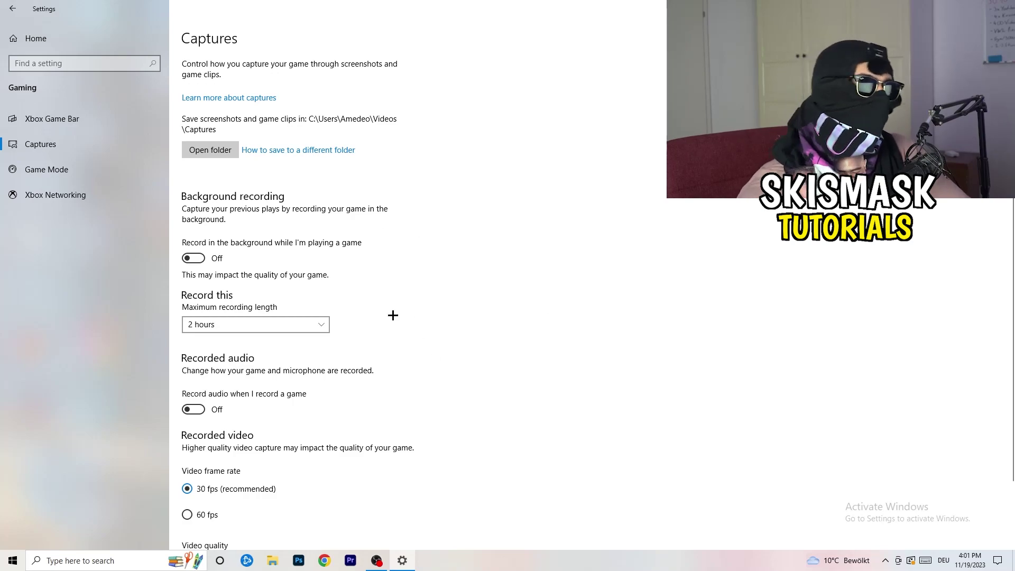
click(302, 324)
click(650, 264)
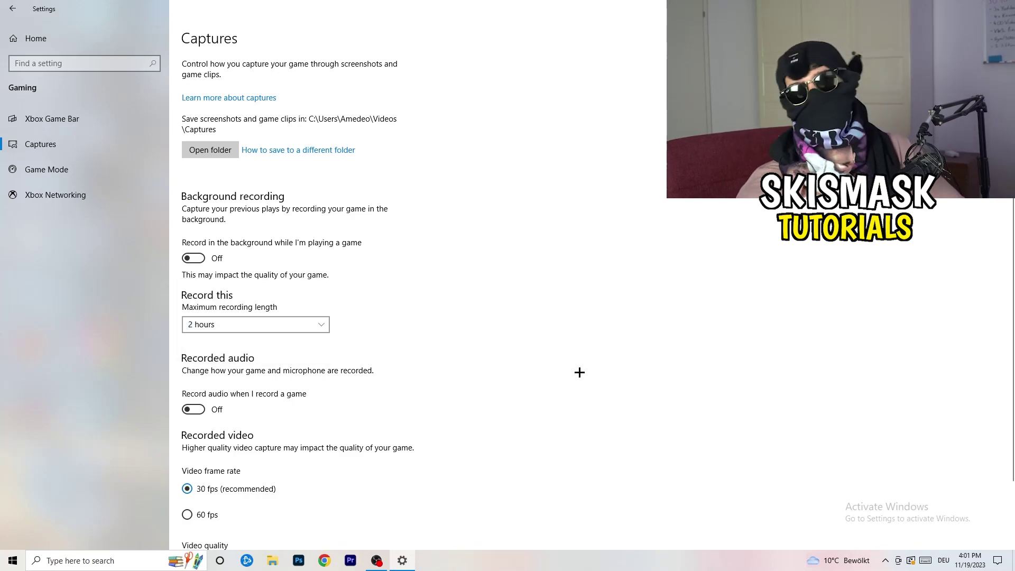
scroll(383, 397, down, 2)
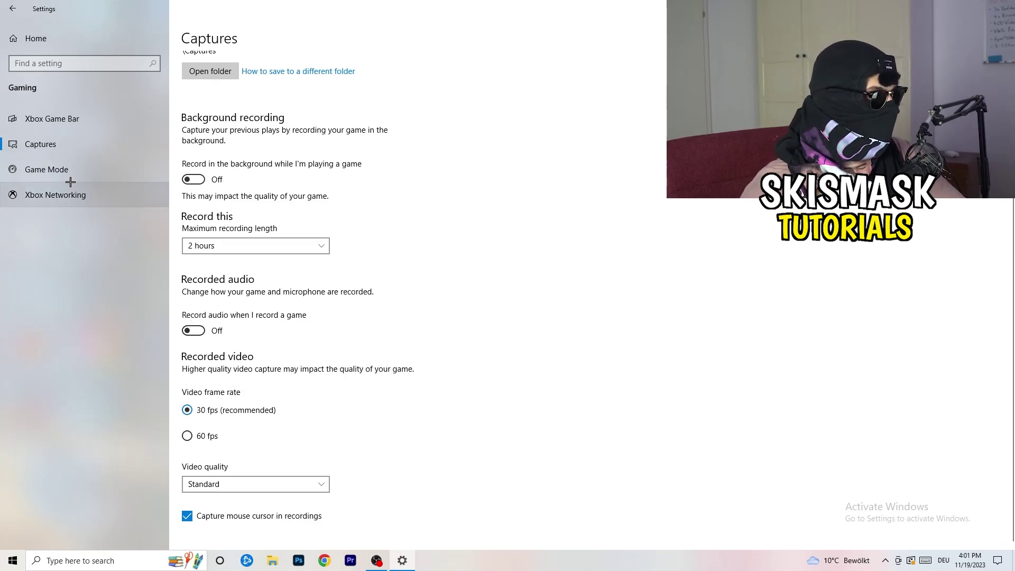
click(74, 166)
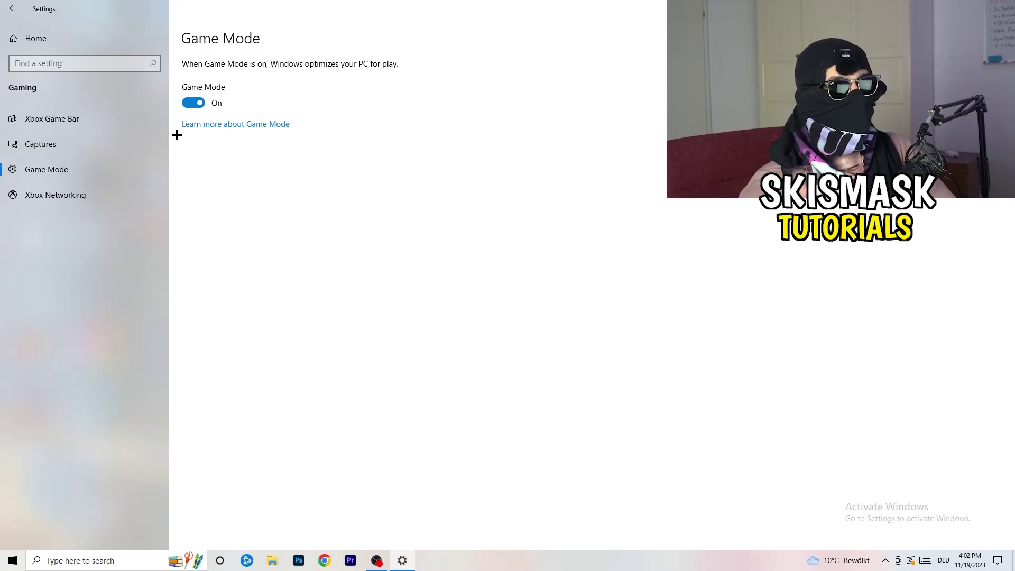
key(alt+F4)
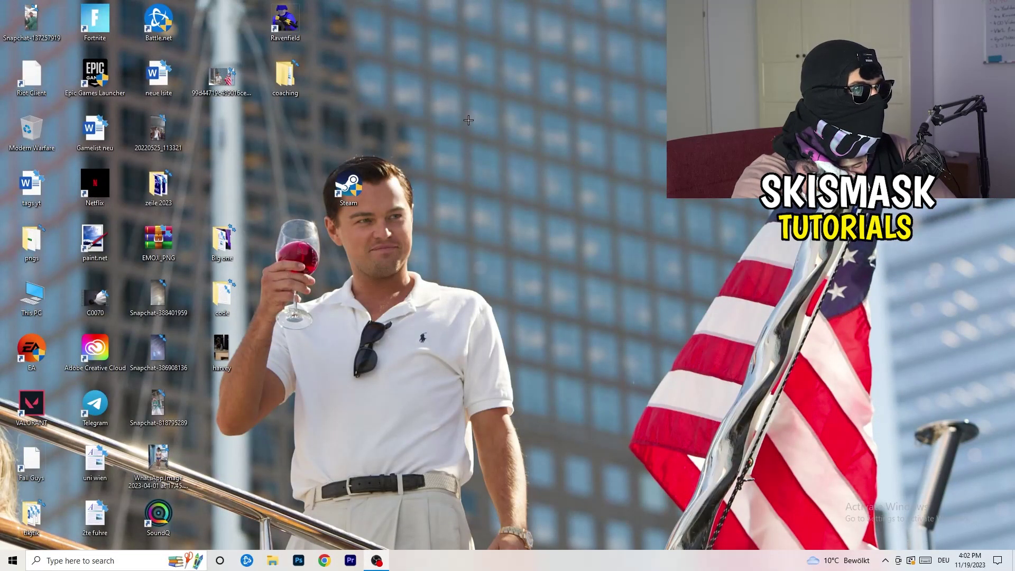
Open Task Manager from the taskbar and maximize it to see all columns
drag(492, 558, 356, 497)
right_click(503, 567)
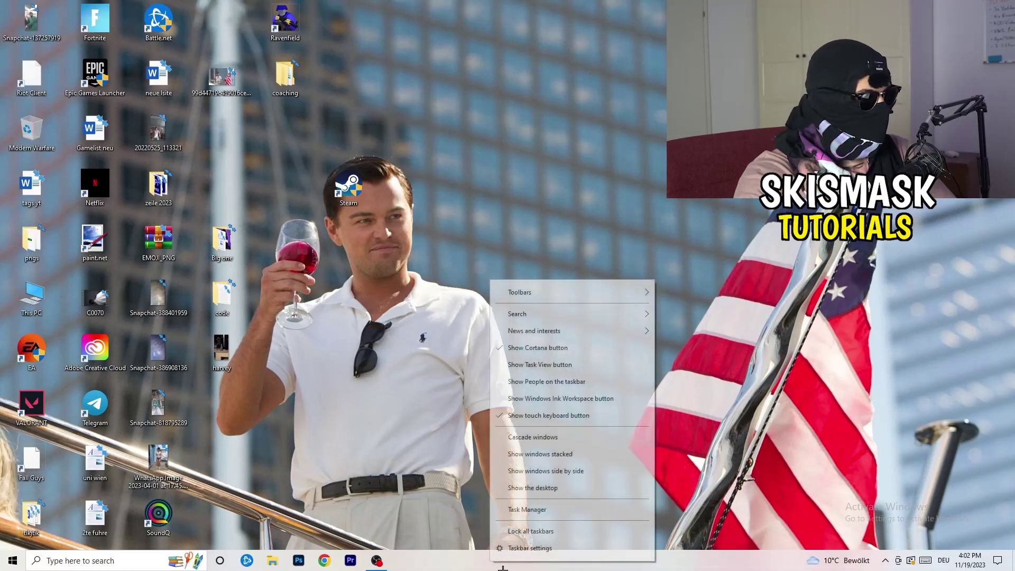
click(545, 513)
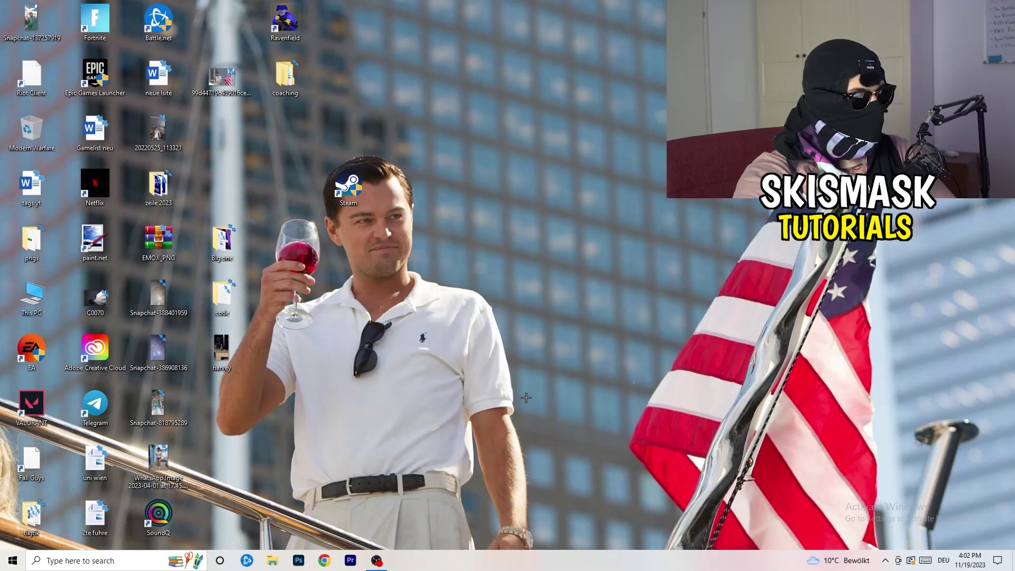
click(586, 27)
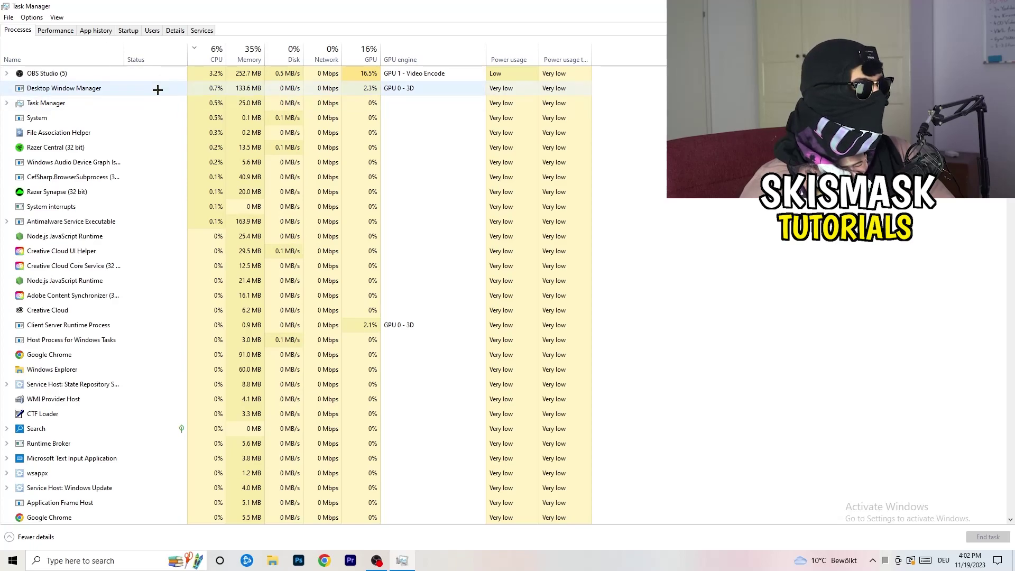
Sort processes by GPU usage, inspect OBS Studio, then sort by CPU usage
click(369, 52)
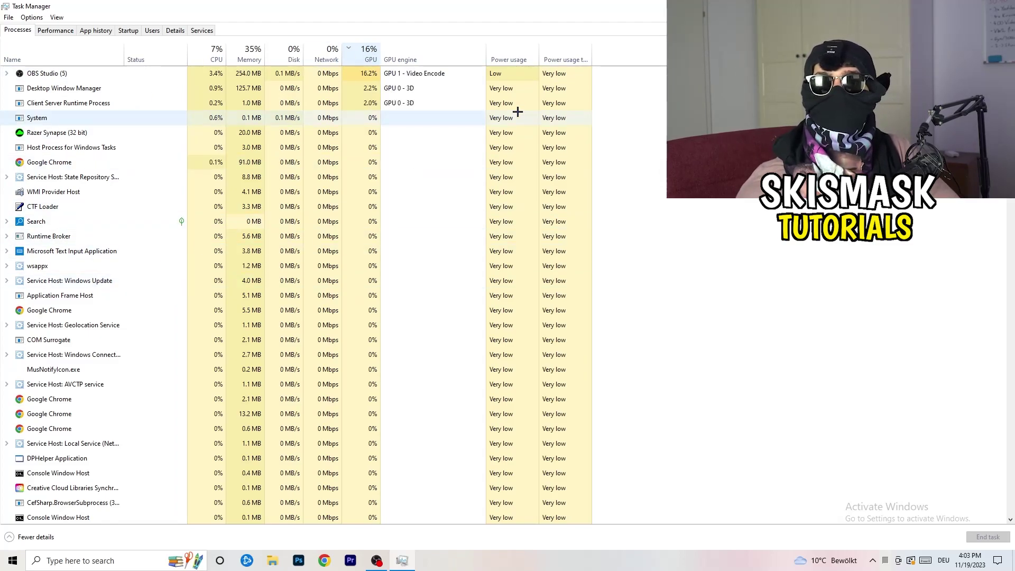
right_click(368, 76)
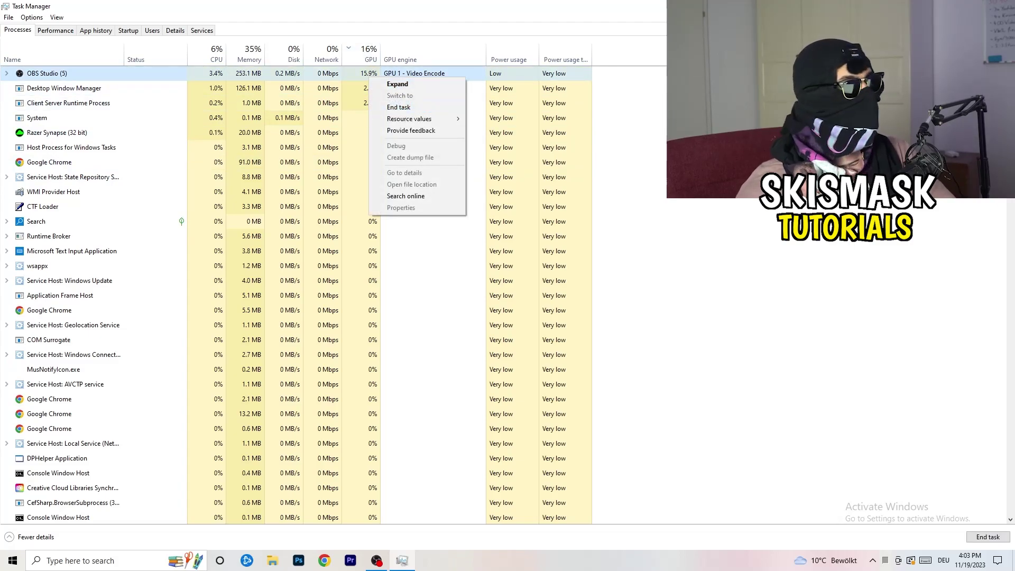
key(Escape)
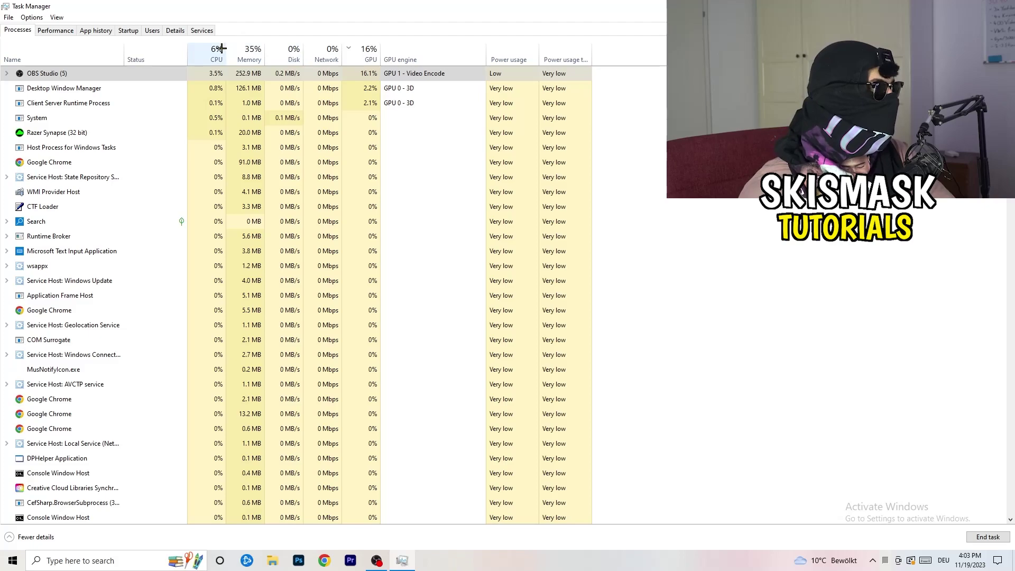
click(221, 49)
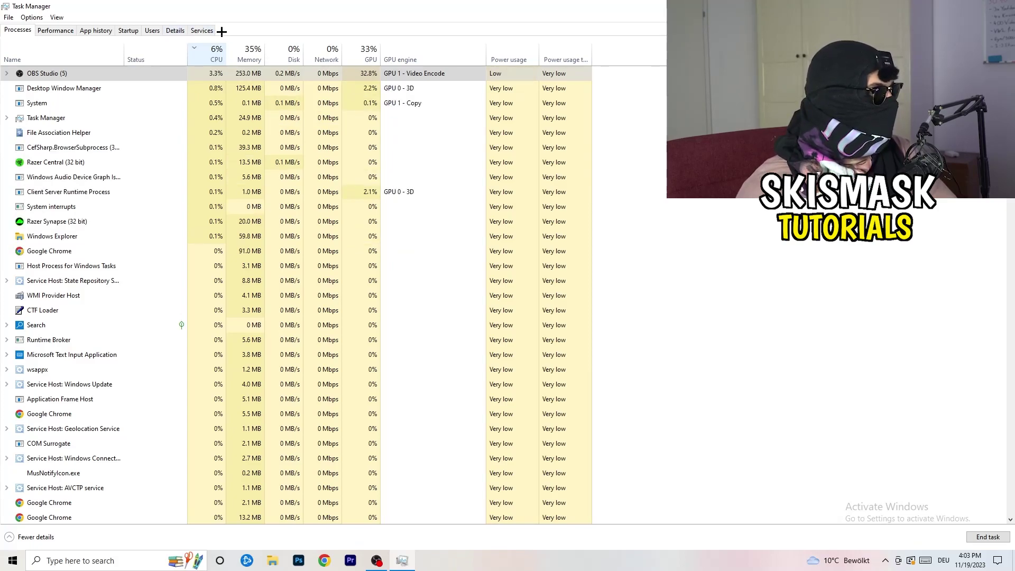
In Details, check the priority of Creative Cloud UI process 11676, then view Startup apps
click(175, 29)
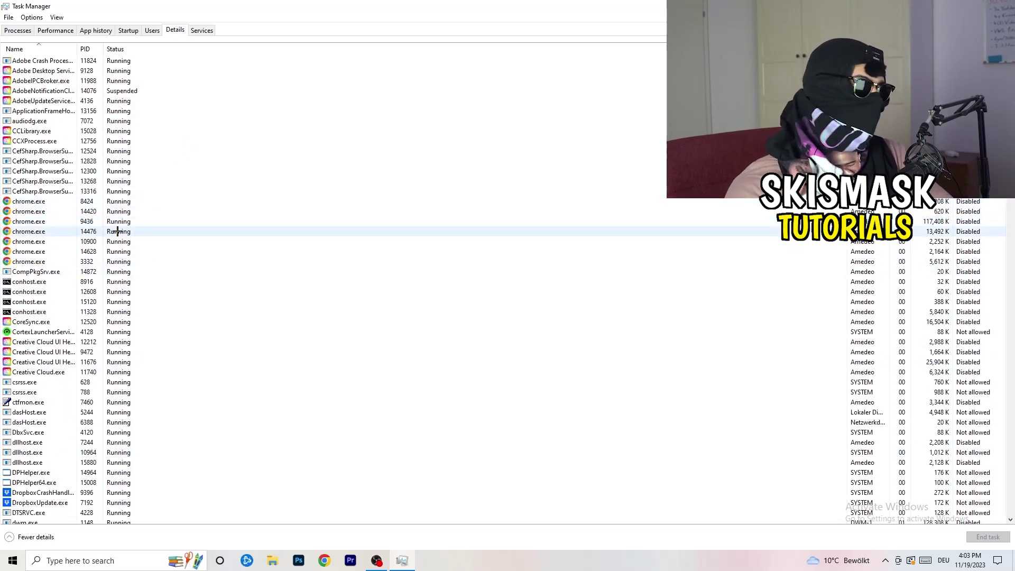
scroll(53, 275, down, 3)
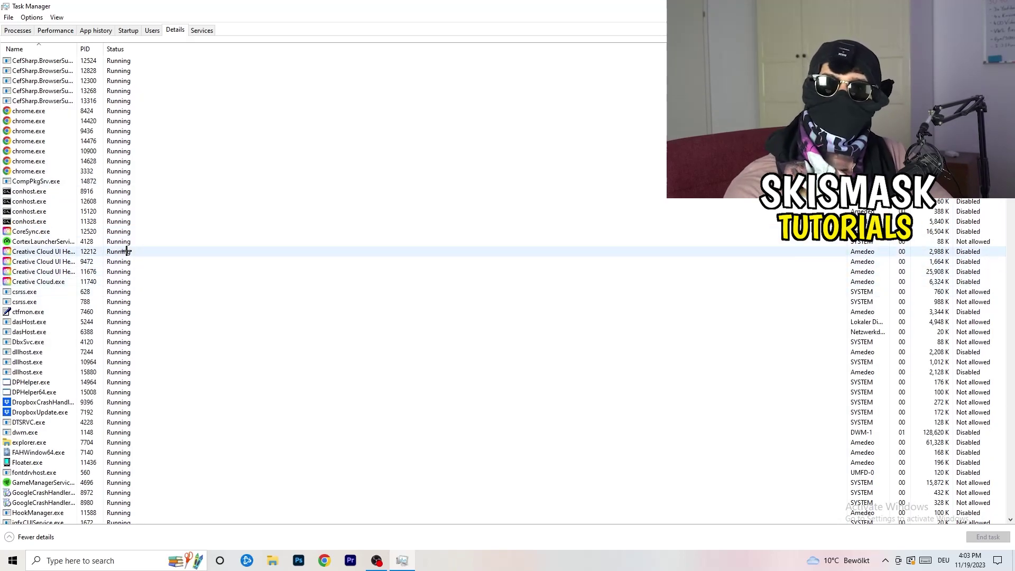
click(42, 271)
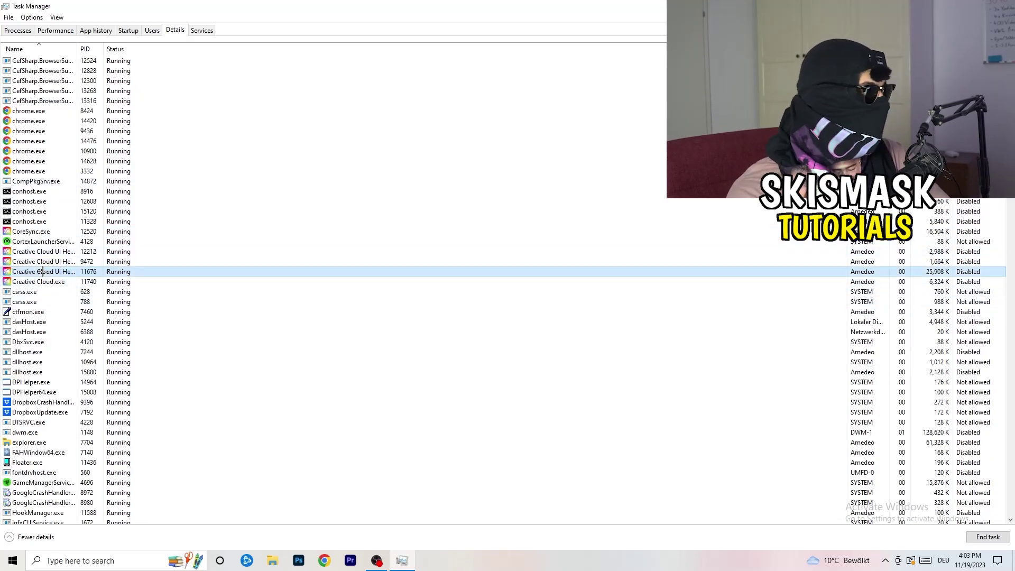
right_click(42, 271)
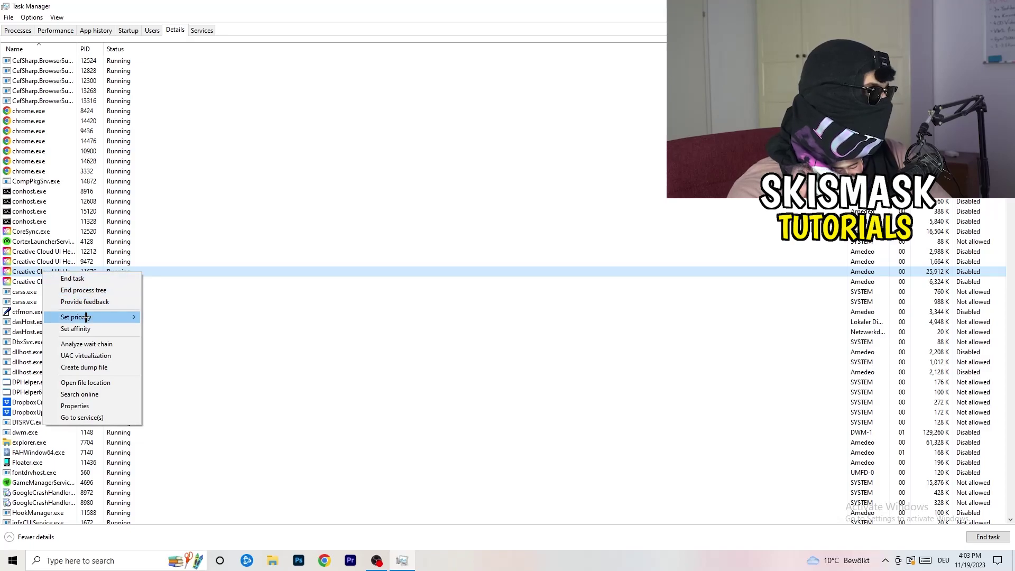
mouse_move(87, 316)
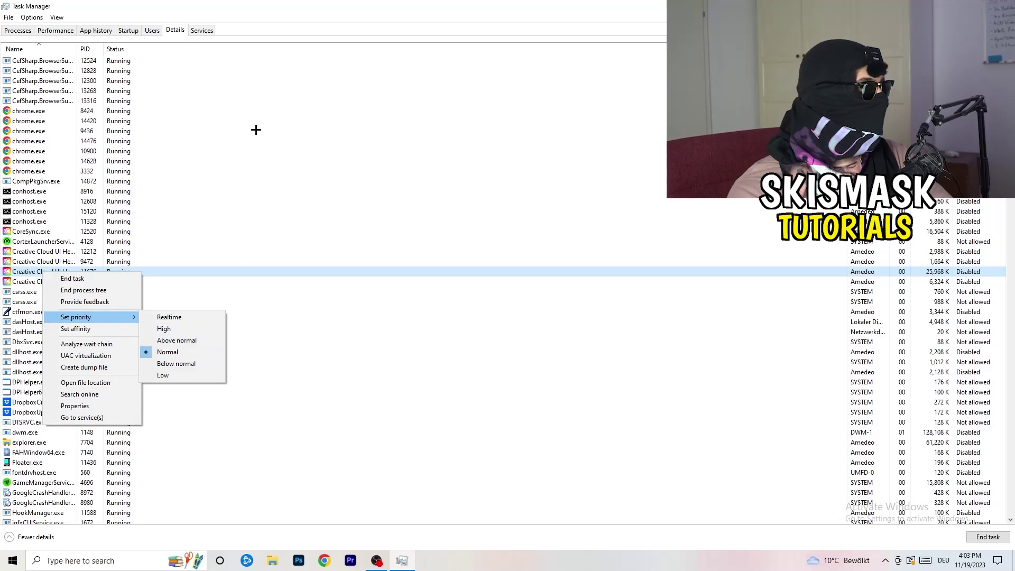
click(139, 34)
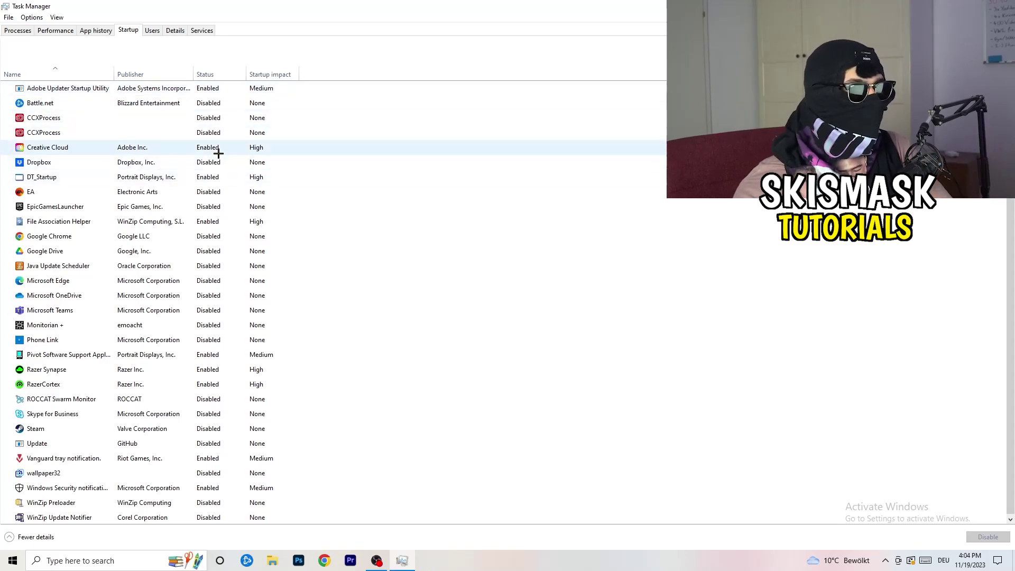
Leave DT_Startup enabled and close Task Manager
right_click(232, 174)
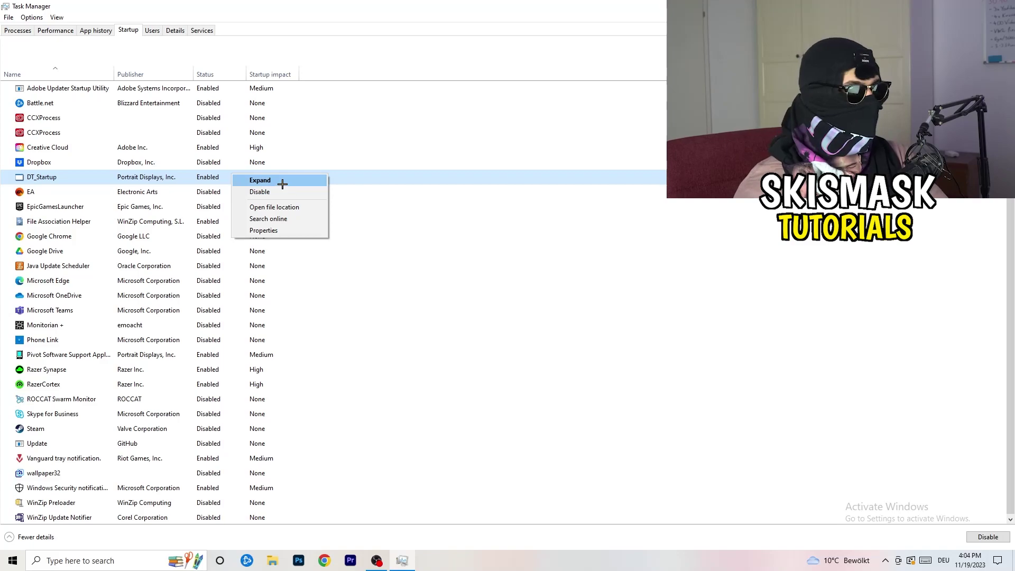
click(569, 51)
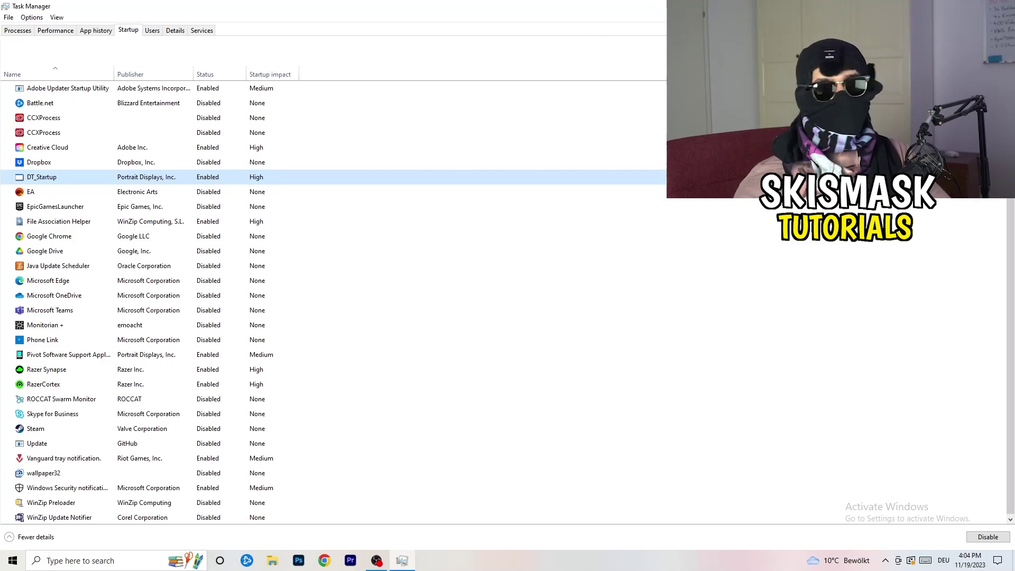
key(alt+F4)
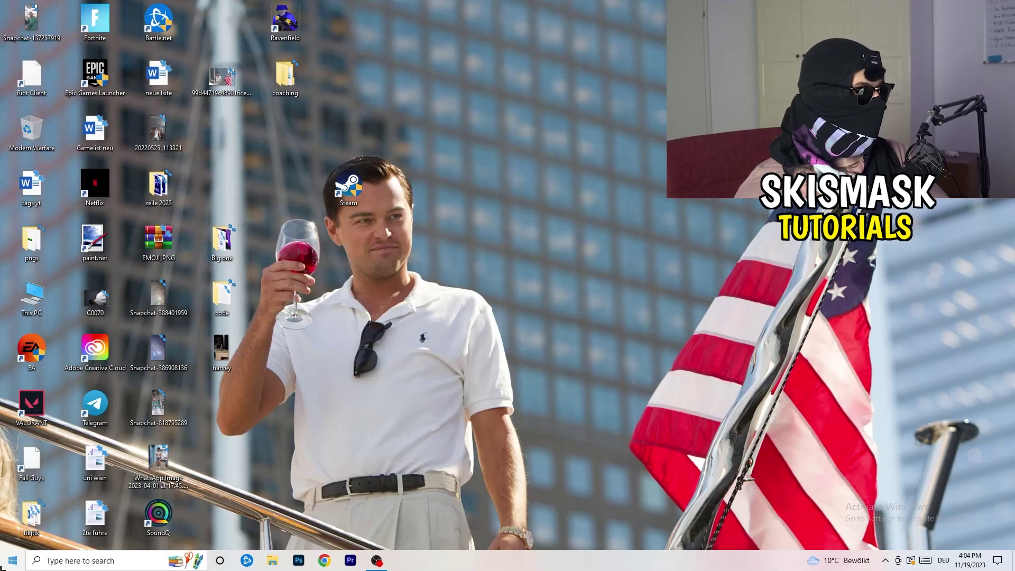
click(10, 562)
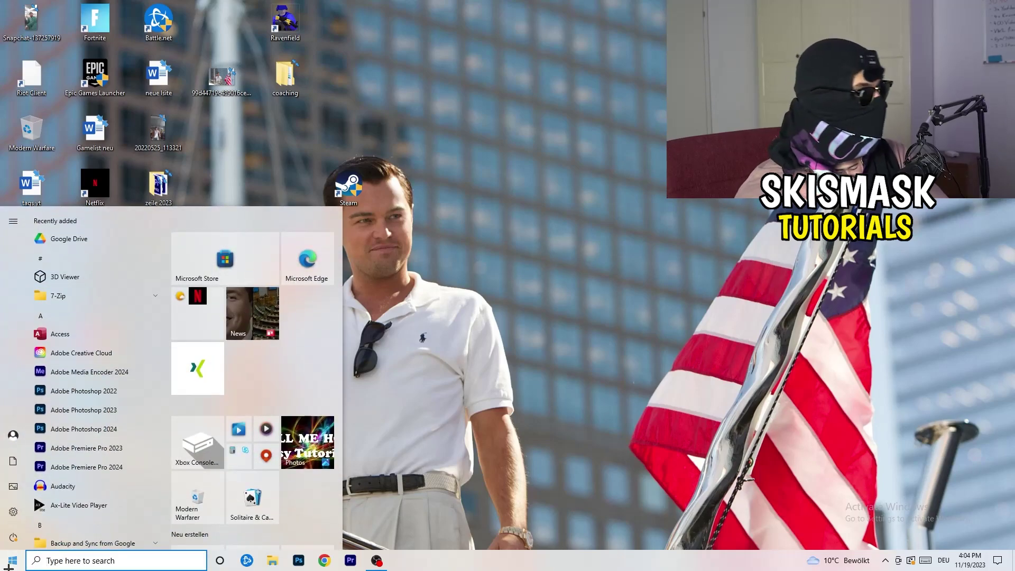
Open Settings on the System Display page showing displays 1 and 2
click(31, 512)
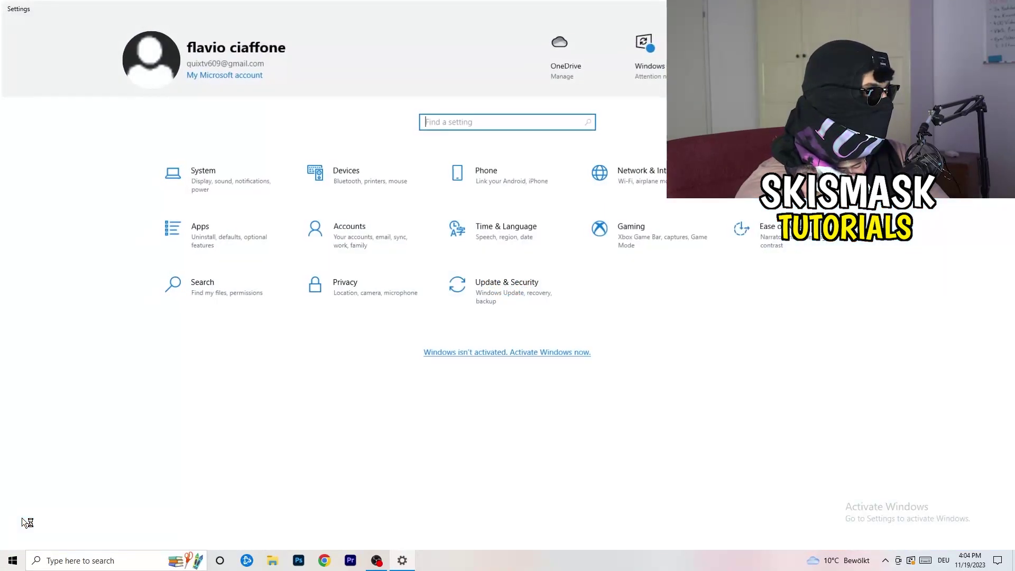
click(239, 171)
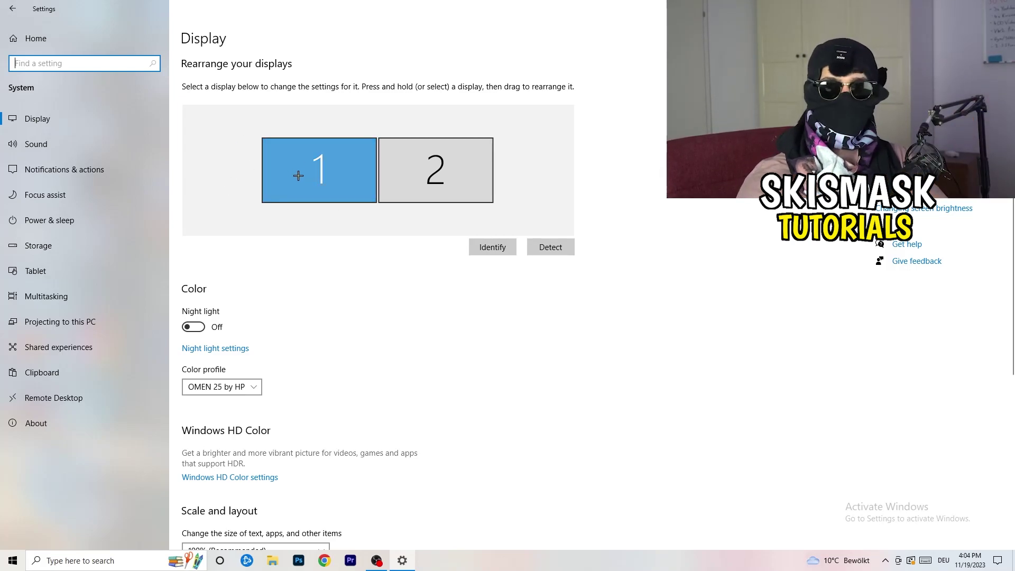
Keep display scaling at 100% (Recommended), then go to Power & sleep settings
scroll(369, 193, down, 5)
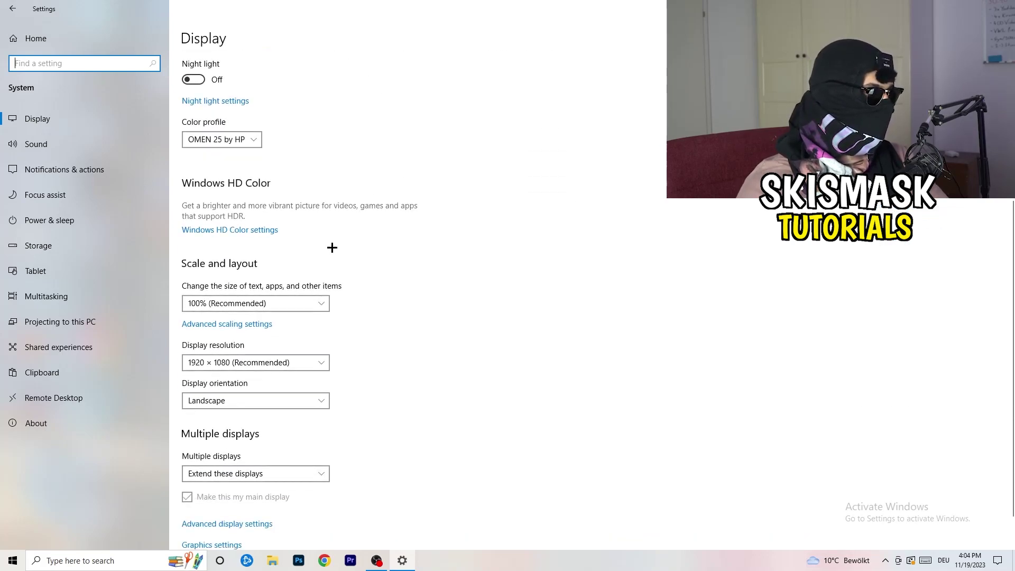
click(291, 304)
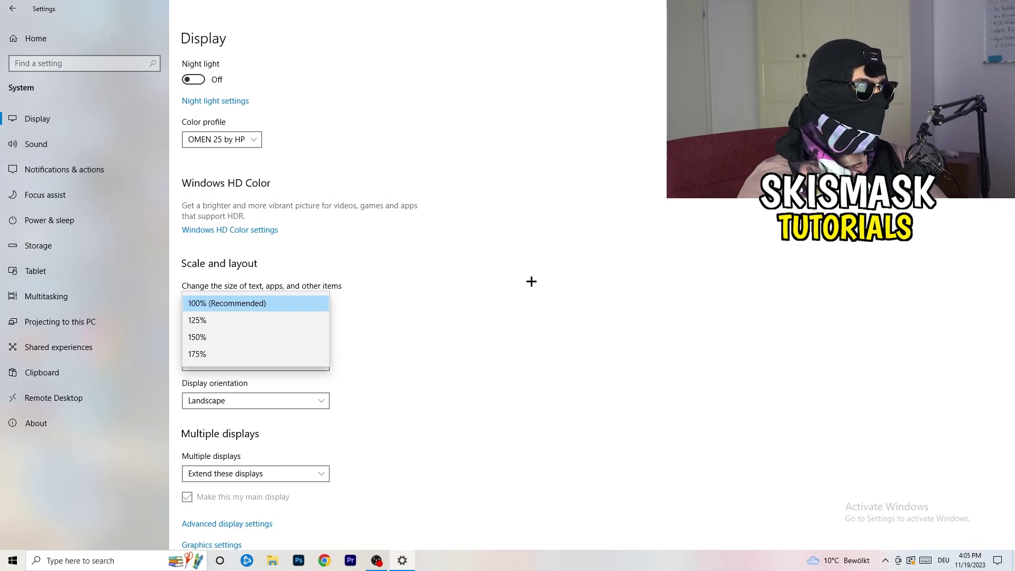
click(528, 281)
scroll(433, 291, down, 1)
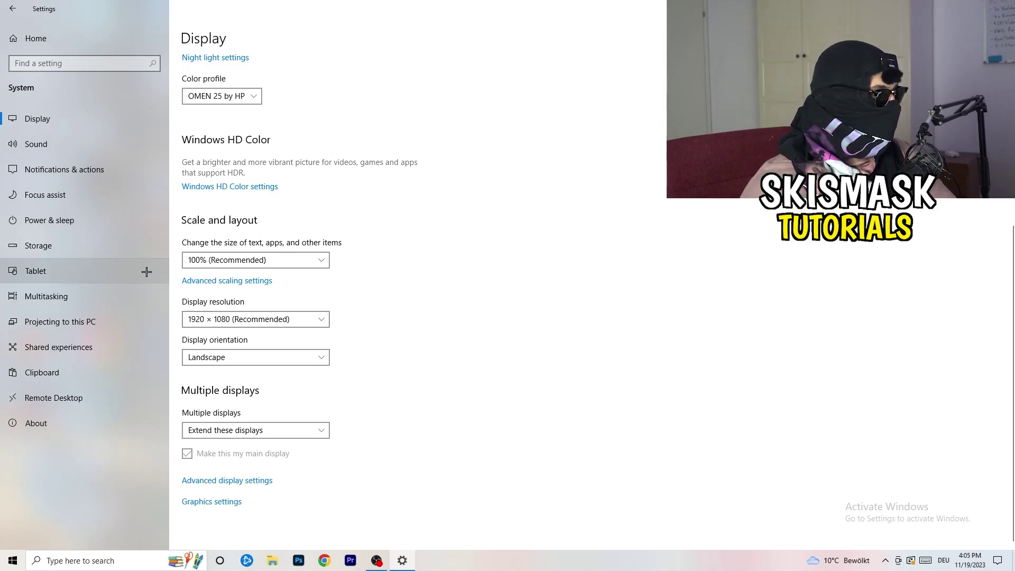
click(78, 223)
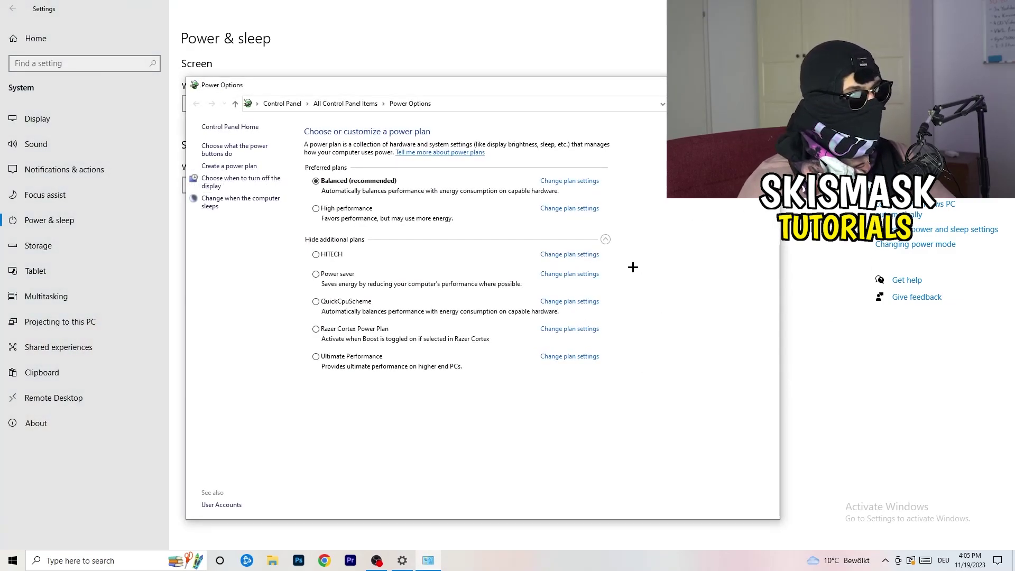
click(606, 239)
click(605, 239)
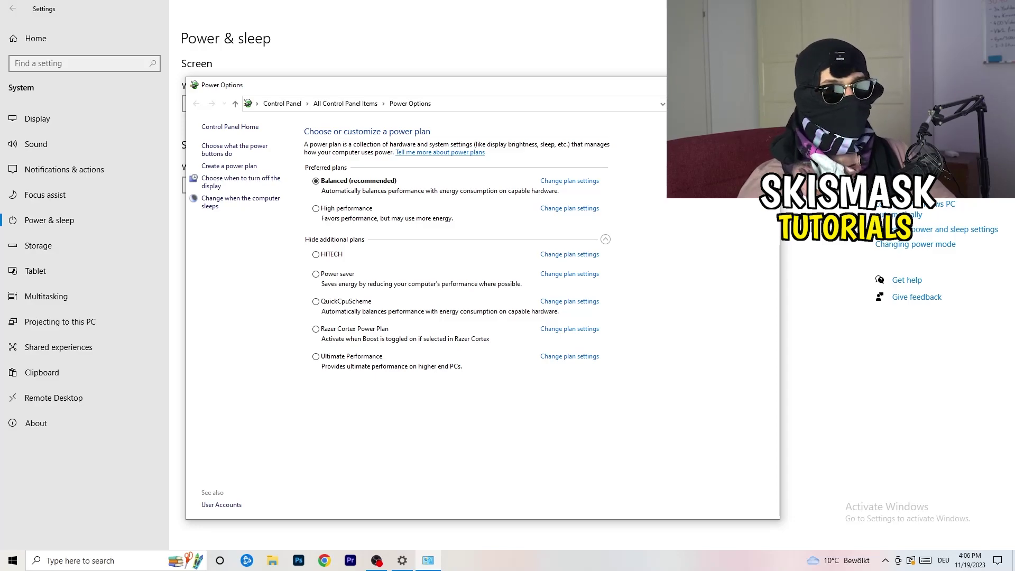
key(alt+F4)
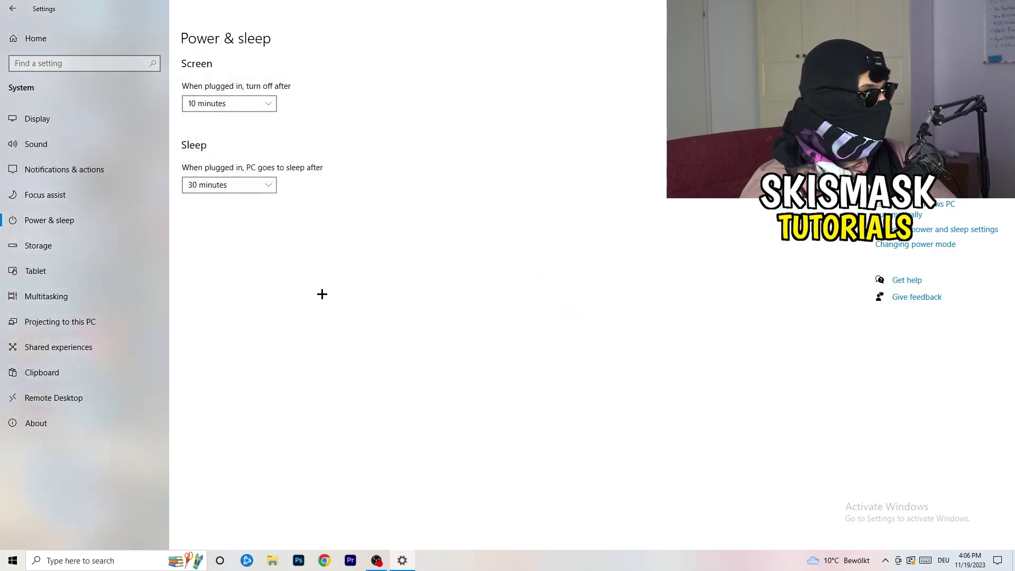
Open Storage settings and its Storage Sense configuration, set to run every week
click(70, 253)
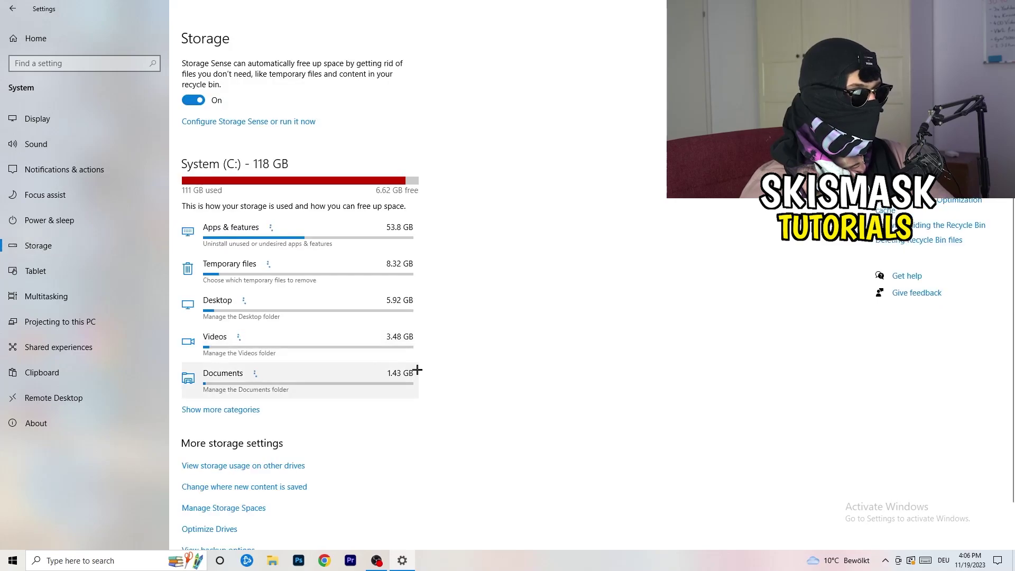
click(254, 123)
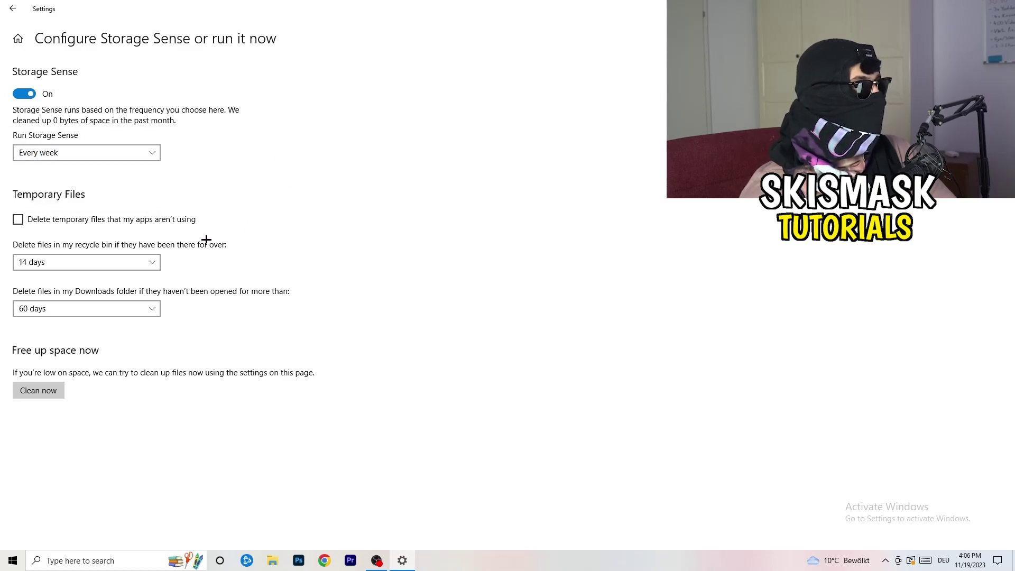
Turn on deleting unused temporary files and keep recycle bin cleanup at 14 days
click(61, 219)
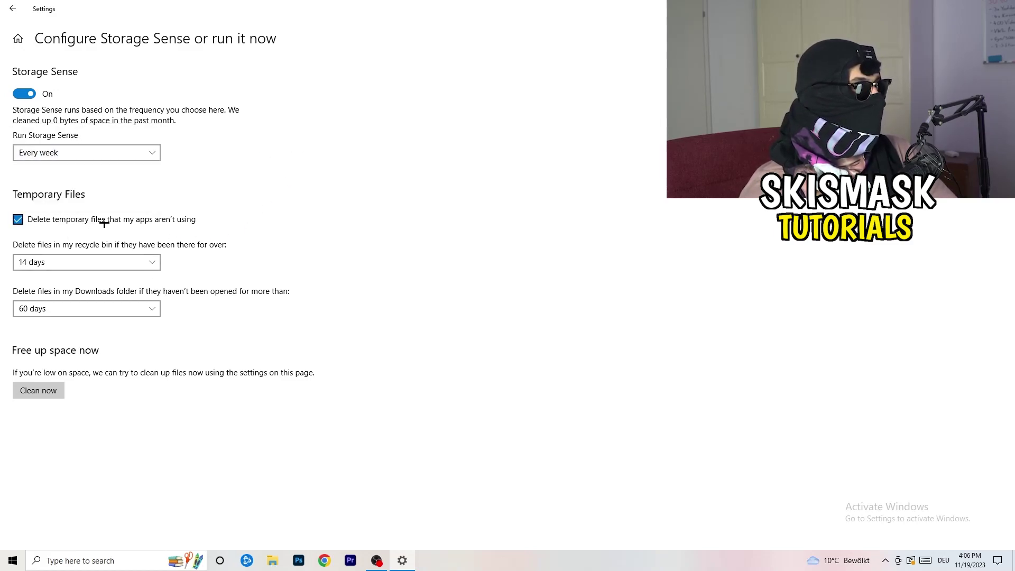
click(79, 263)
click(267, 258)
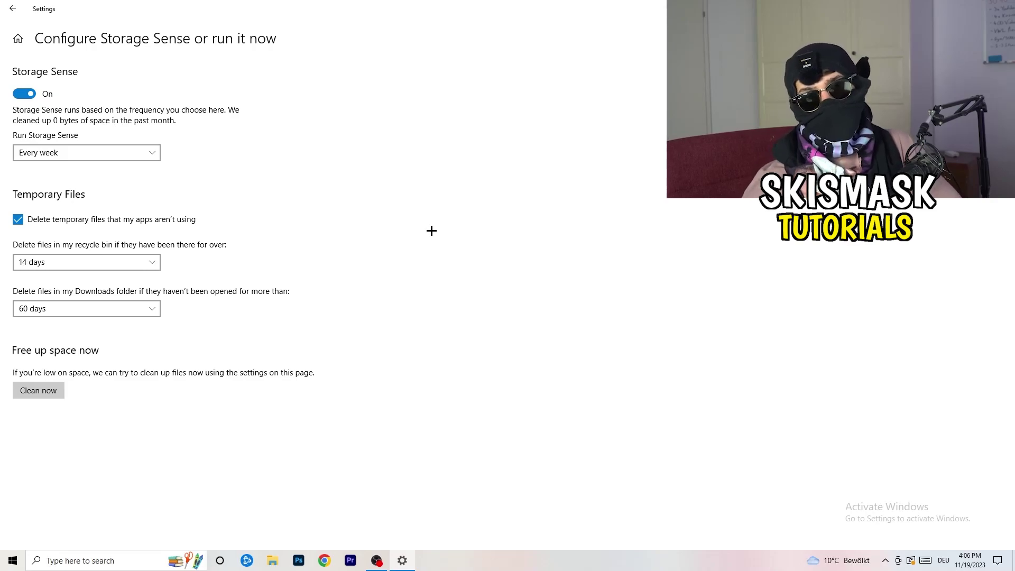
Leave Downloads cleanup at 60 days and return to the Settings home page
click(92, 309)
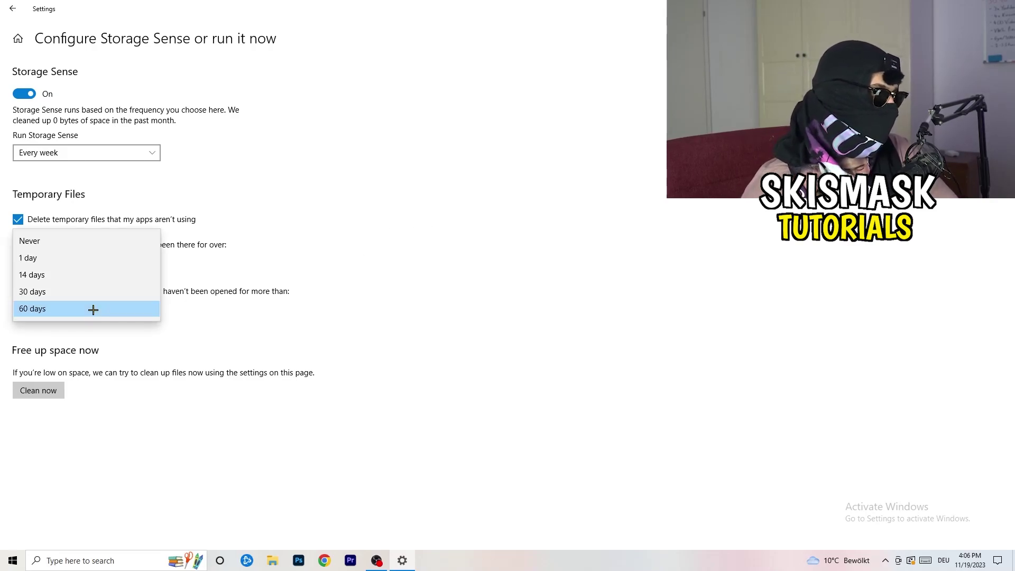
click(399, 240)
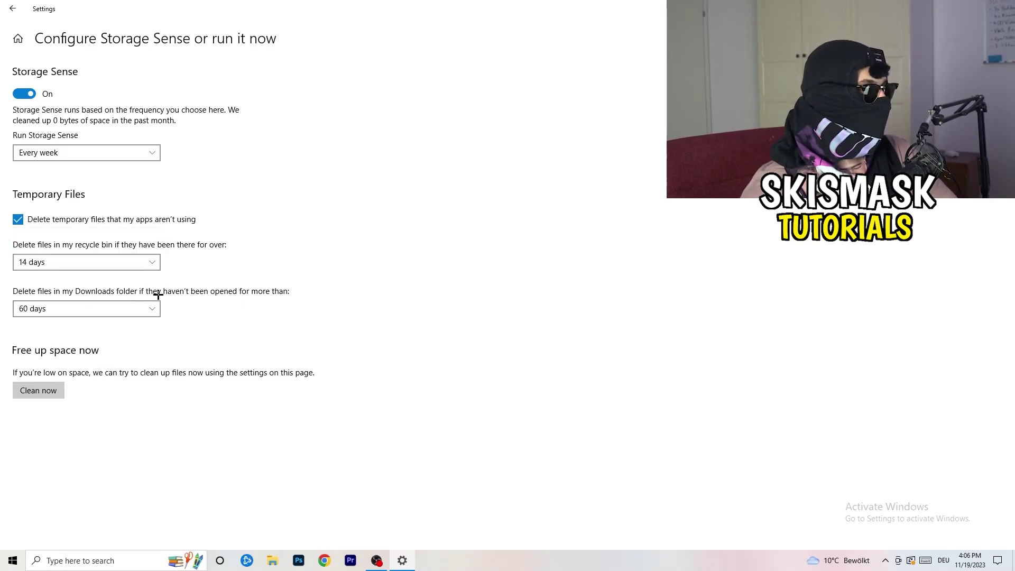
click(103, 317)
click(200, 303)
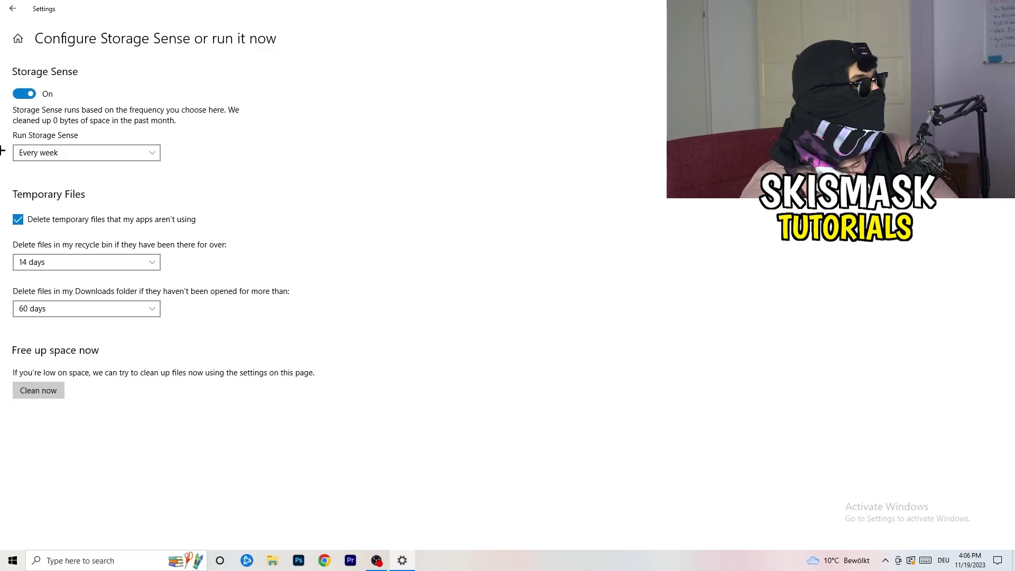
click(13, 8)
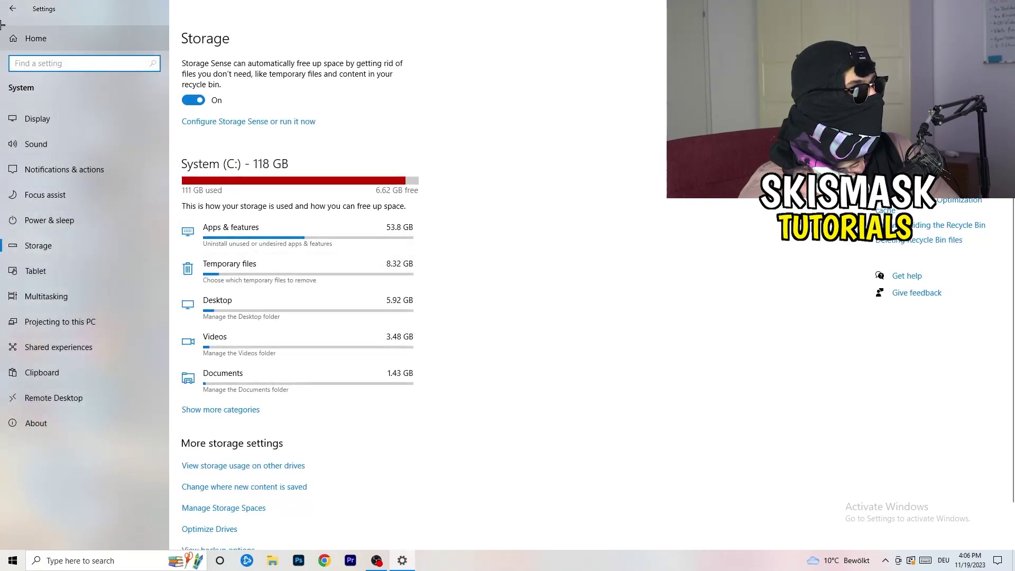
click(12, 9)
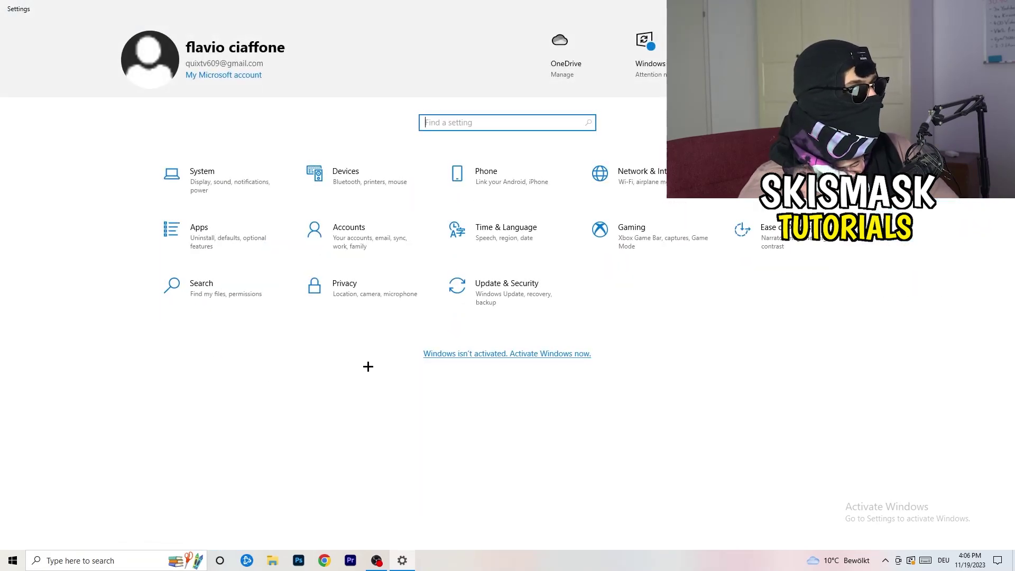
Go to Update & Security to review Windows Update
click(500, 297)
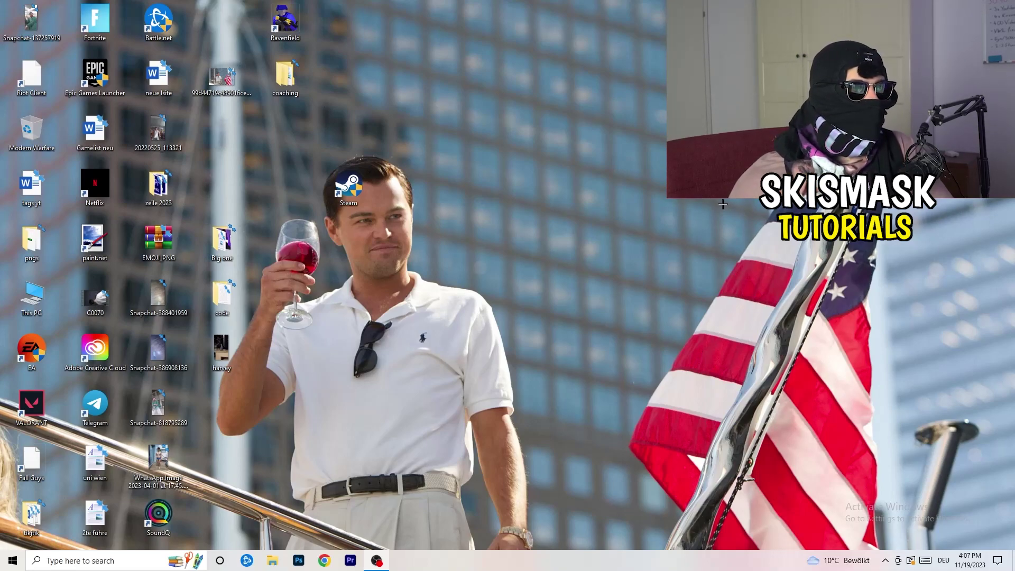
Launch the NVIDIA Control Panel from the desktop's right-click menu
right_click(616, 242)
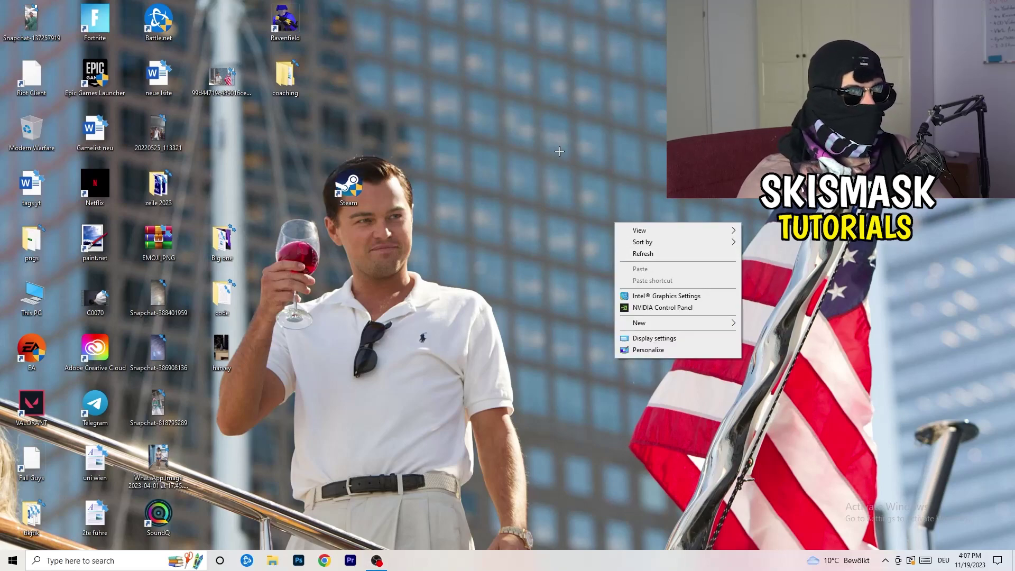
click(677, 308)
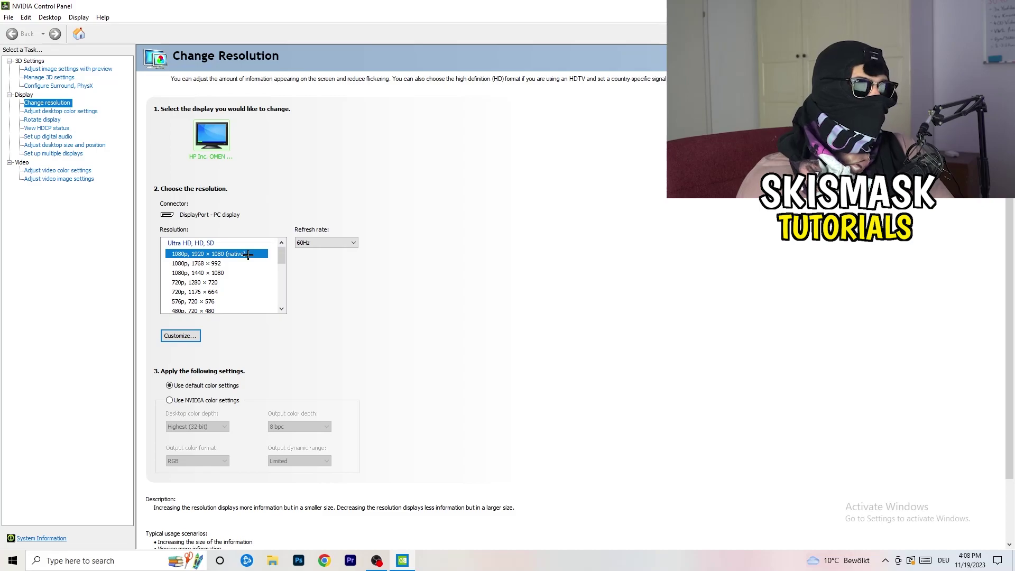
Review 'Adjust image settings with preview', leaving 'Let the 3D application decide', then close the panel
click(53, 71)
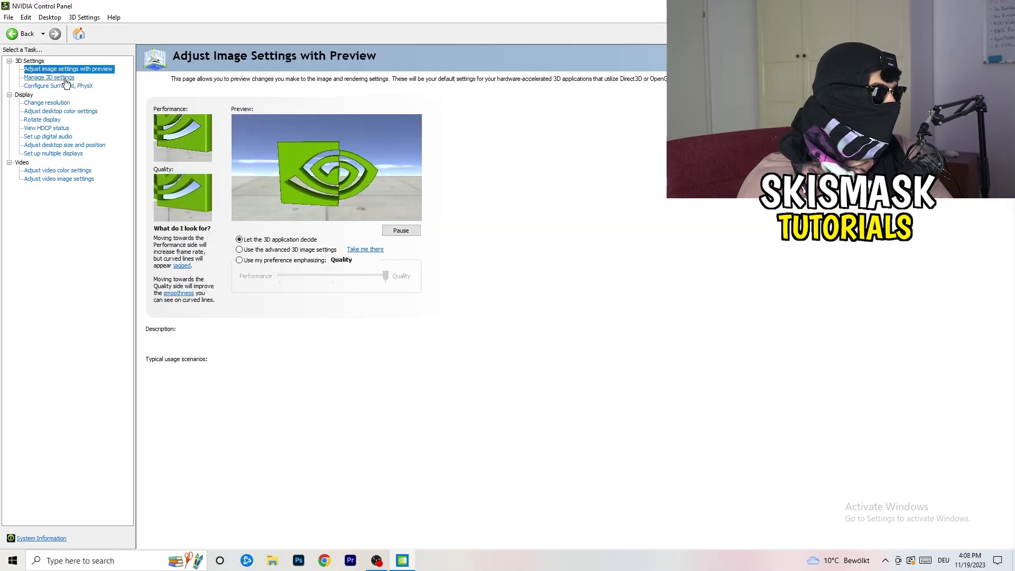
mouse_move(317, 253)
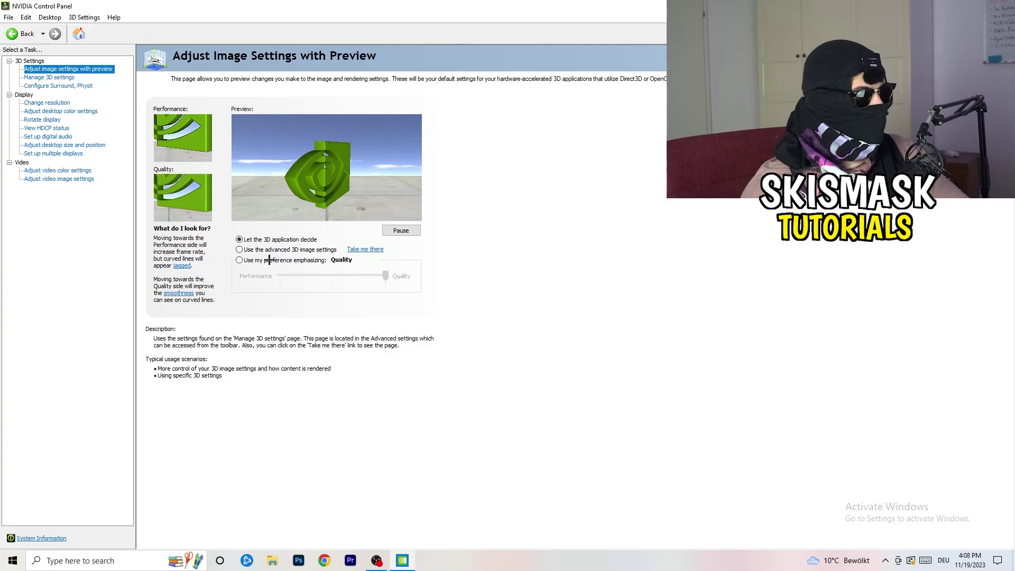
mouse_move(291, 263)
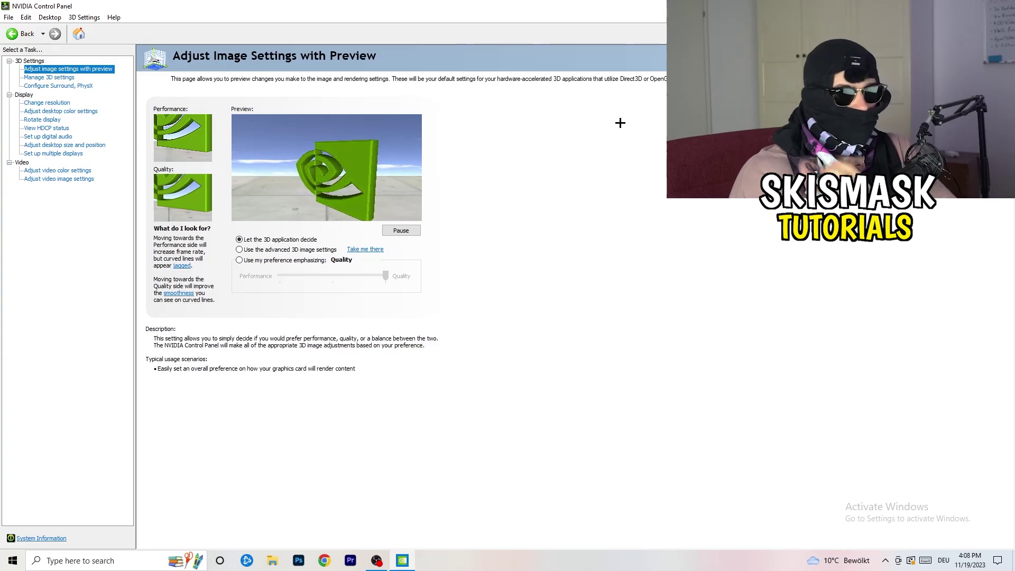
key(alt+F4)
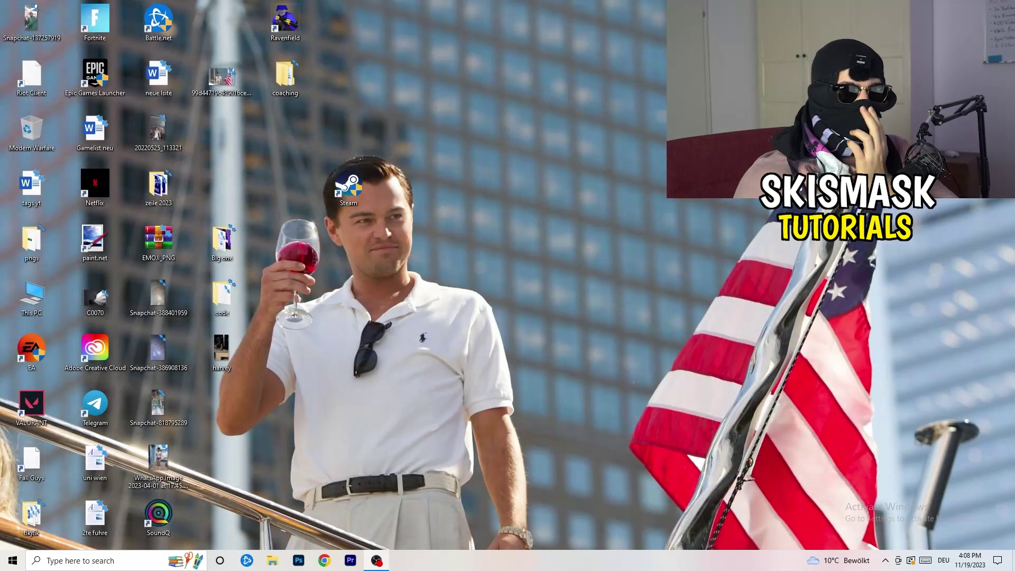